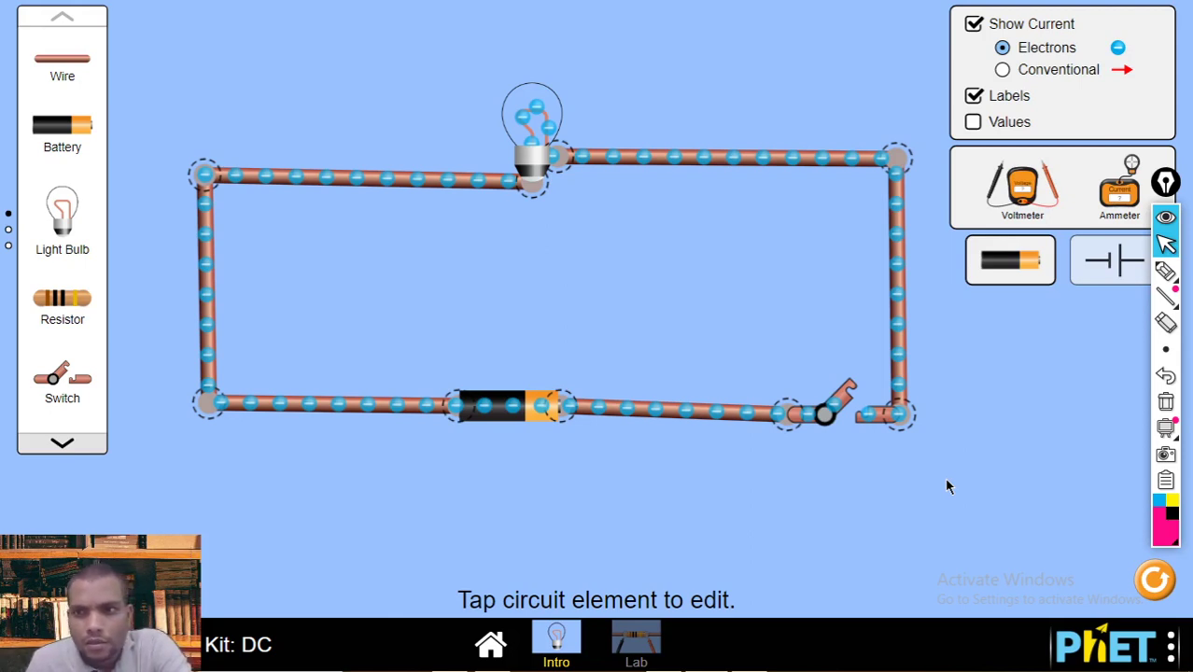
Step: Close the switch to complete the circuit so the bulb lights
{"action": "left_click", "coordinate": [833, 417]}
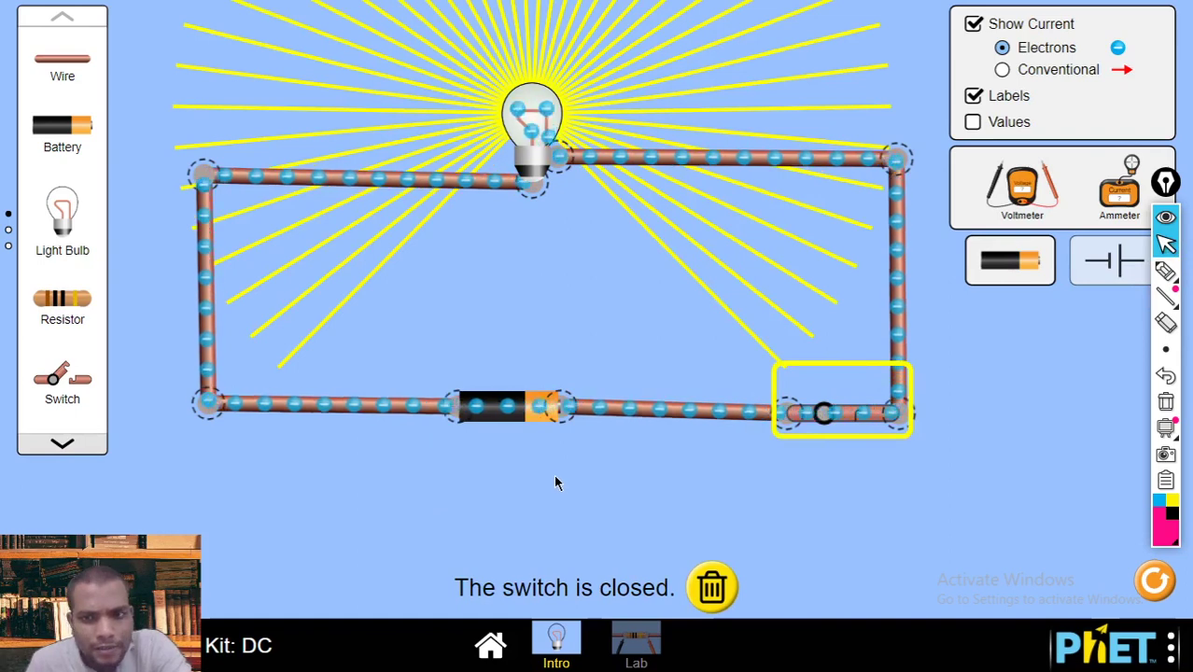
{"action": "left_click", "coordinate": [1164, 270]}
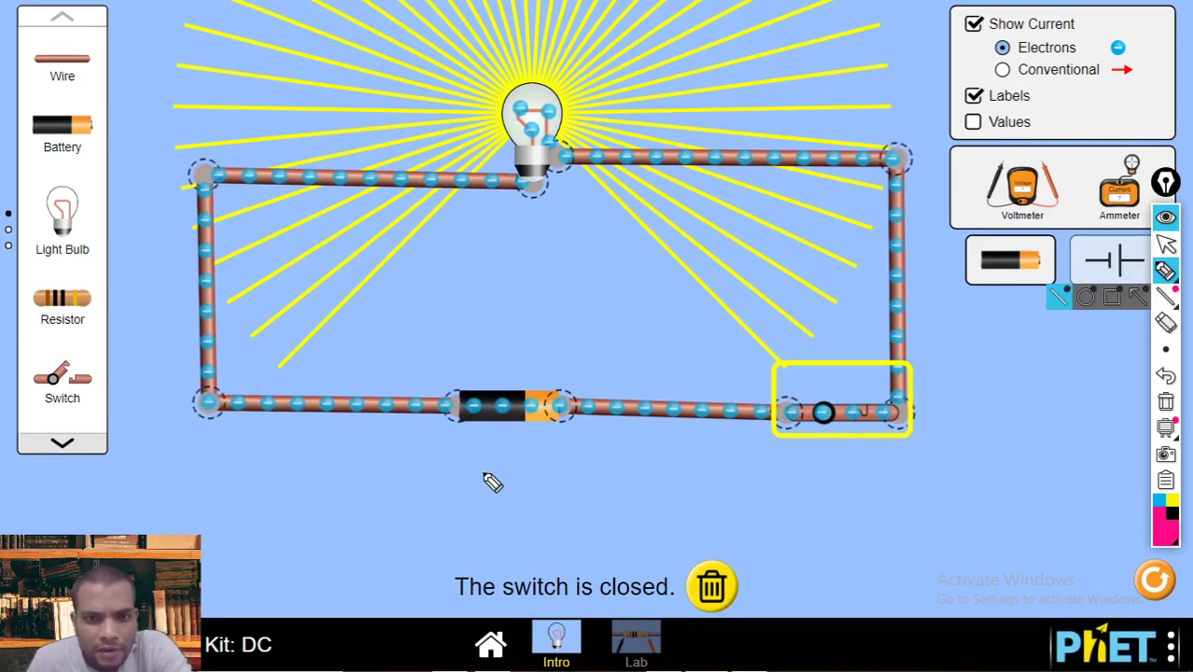
Step: Hand-write a pink V under the battery and an I left of the circuit
{"action": "mouse_move", "coordinate": [478, 461]}
{"action": "left_mouse_down"}
{"action": "mouse_move", "coordinate": [513, 497]}
{"action": "mouse_move", "coordinate": [515, 451]}
{"action": "left_mouse_up"}
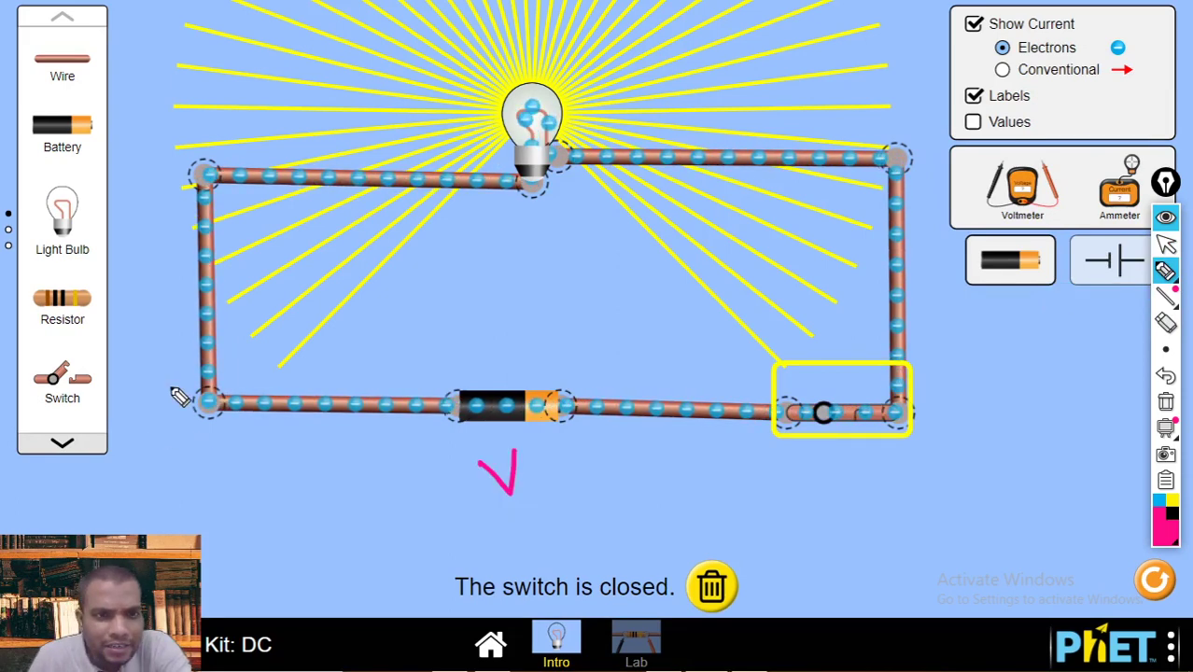
{"action": "left_click_drag", "start_coordinate": [129, 318], "coordinate": [157, 306]}
{"action": "left_click_drag", "start_coordinate": [142, 313], "coordinate": [146, 360]}
{"action": "left_click_drag", "start_coordinate": [127, 370], "coordinate": [163, 351]}
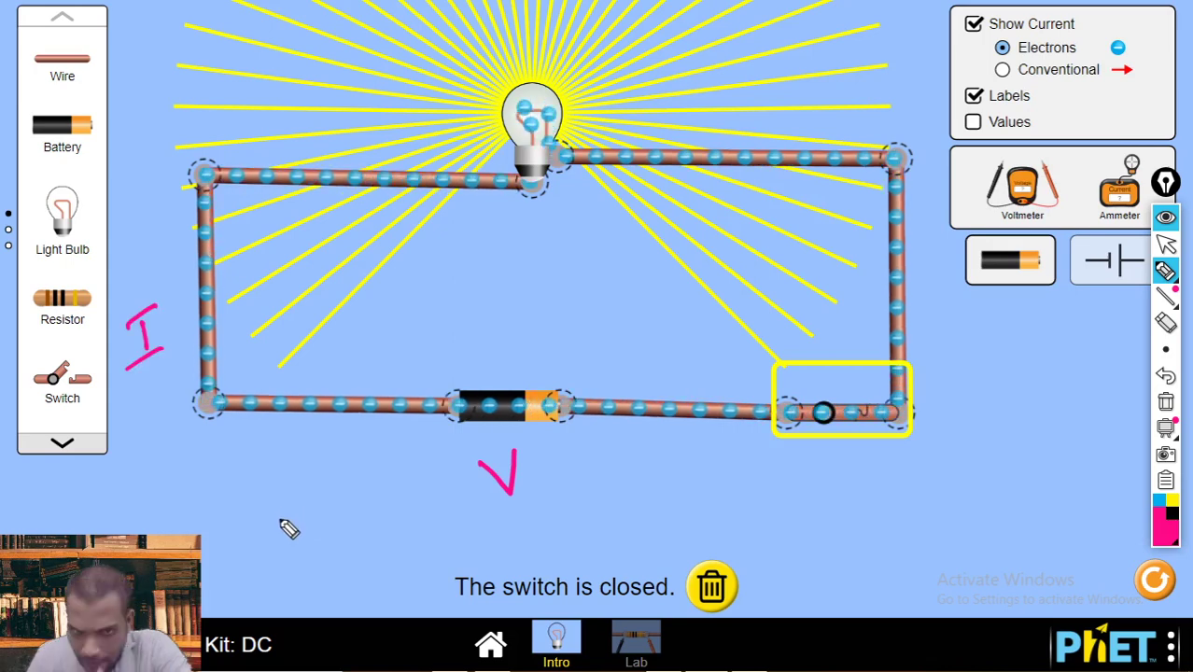
{"action": "left_click", "coordinate": [1166, 243]}
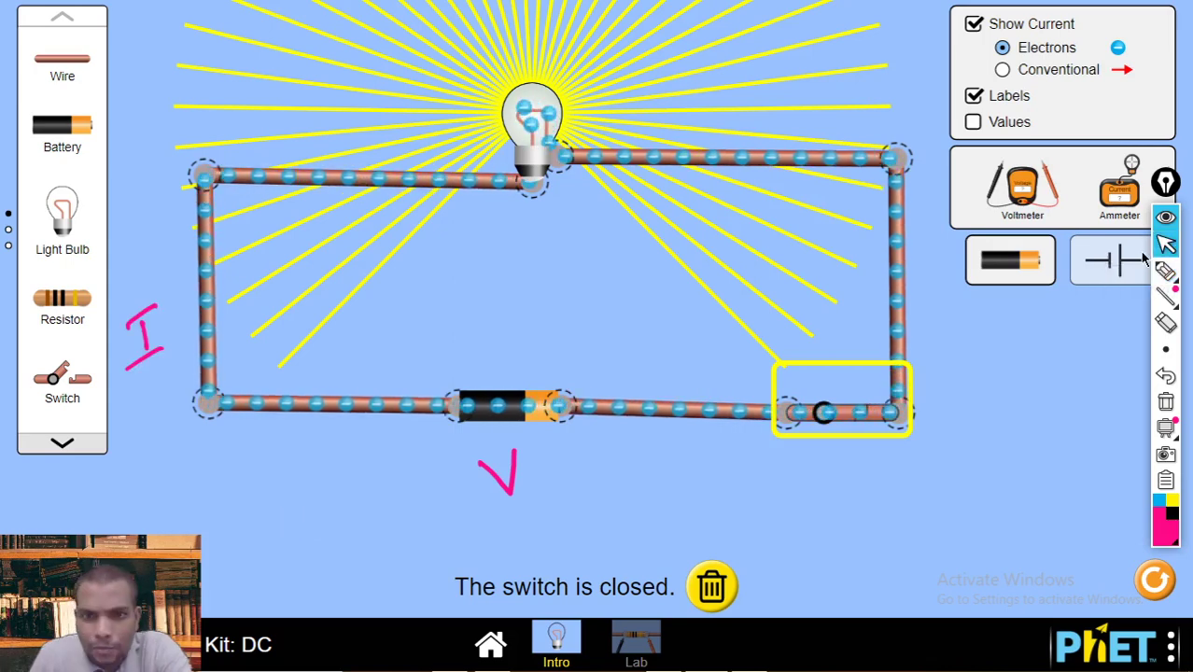
Step: Select the battery and lower its voltage to 8.5 volts, dimming the bulb
{"action": "left_click", "coordinate": [521, 422]}
{"action": "left_click_drag", "start_coordinate": [572, 583], "coordinate": [604, 584]}
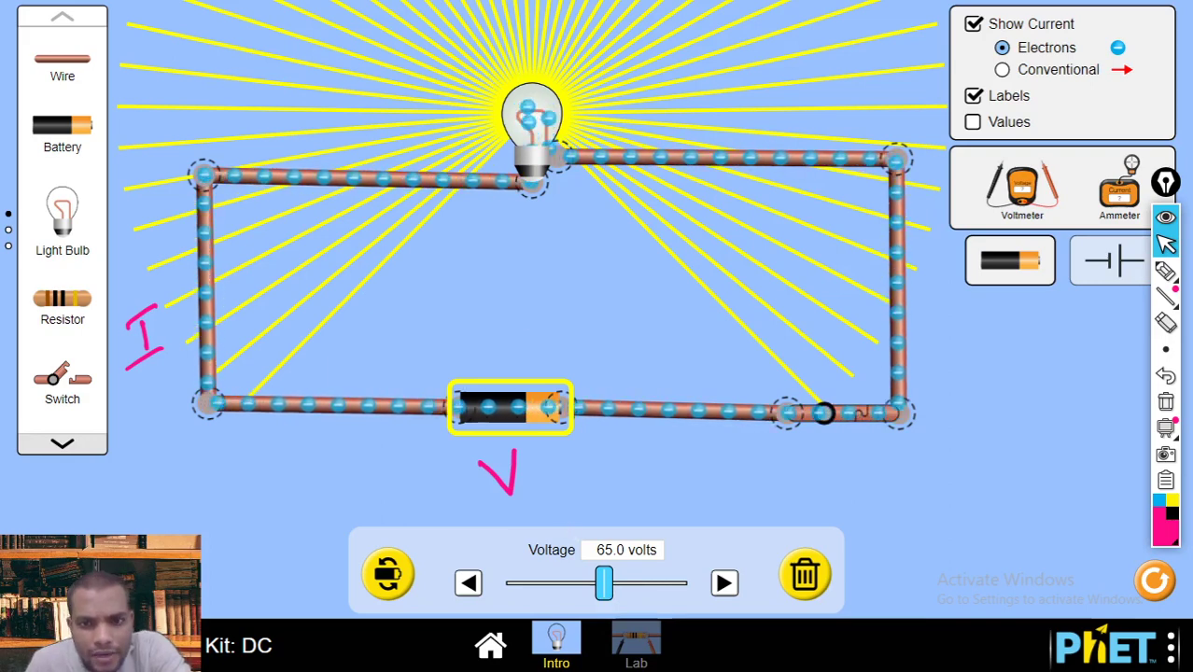
{"action": "left_click_drag", "start_coordinate": [604, 583], "coordinate": [519, 583]}
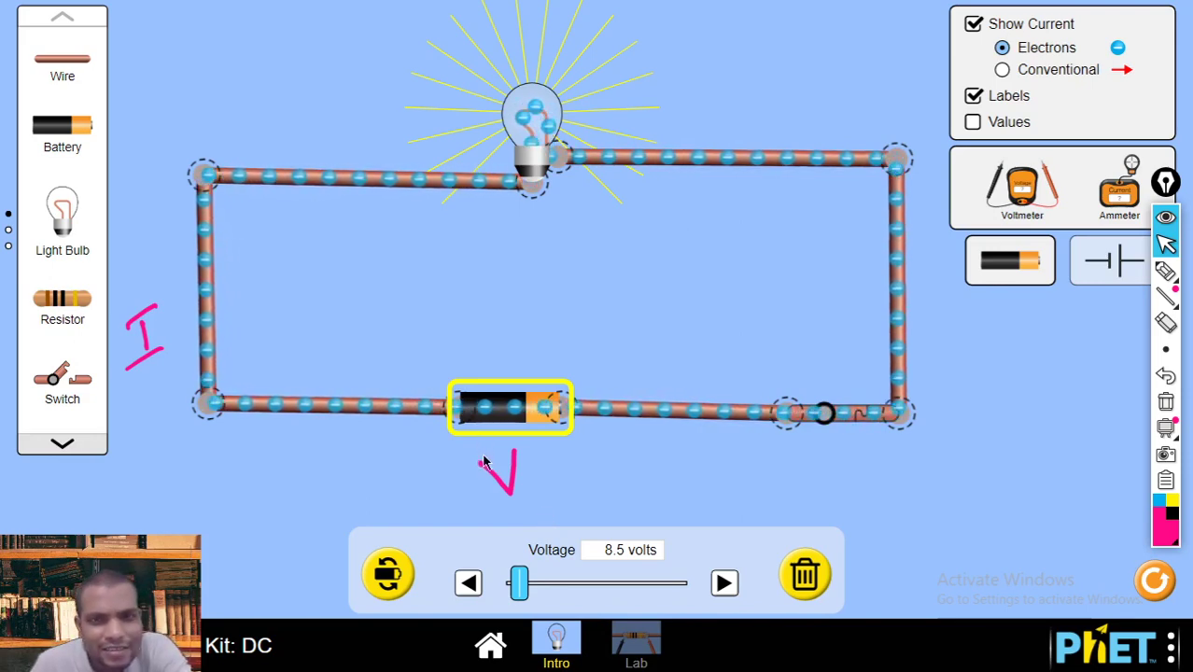
Step: Erase the V under the battery and the I left of the circuit
{"action": "left_click", "coordinate": [1165, 322]}
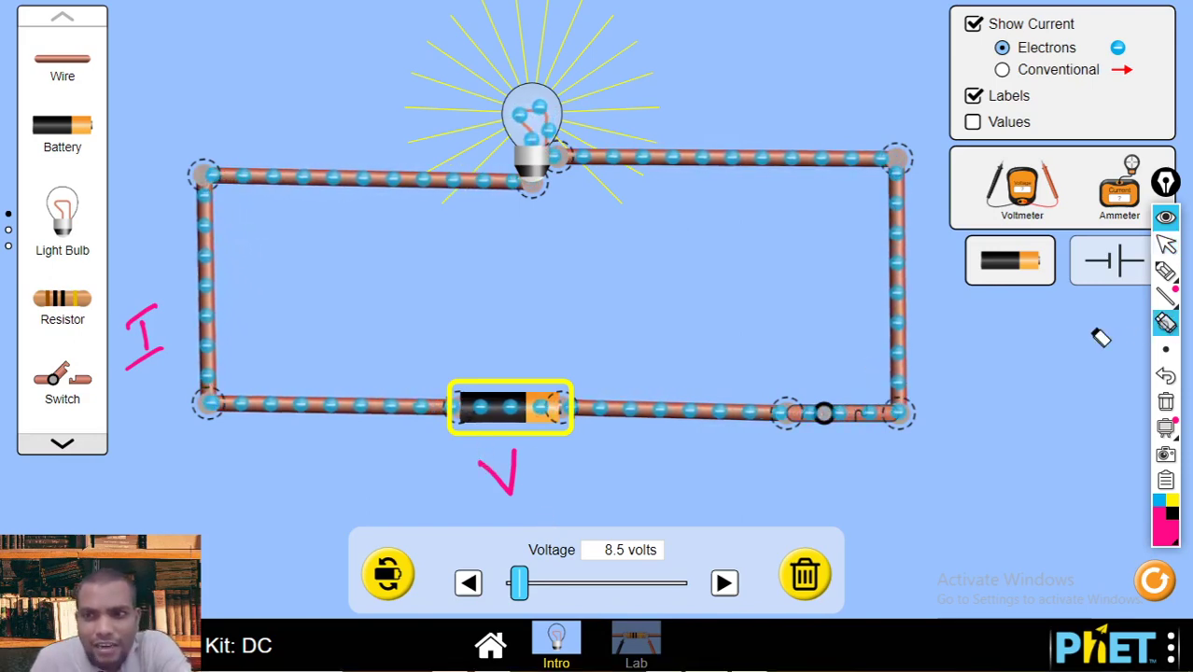
{"action": "left_click_drag", "start_coordinate": [495, 472], "coordinate": [515, 471]}
{"action": "mouse_move", "coordinate": [128, 323]}
{"action": "left_mouse_down"}
{"action": "mouse_move", "coordinate": [153, 328]}
{"action": "mouse_move", "coordinate": [143, 342]}
{"action": "left_mouse_up"}
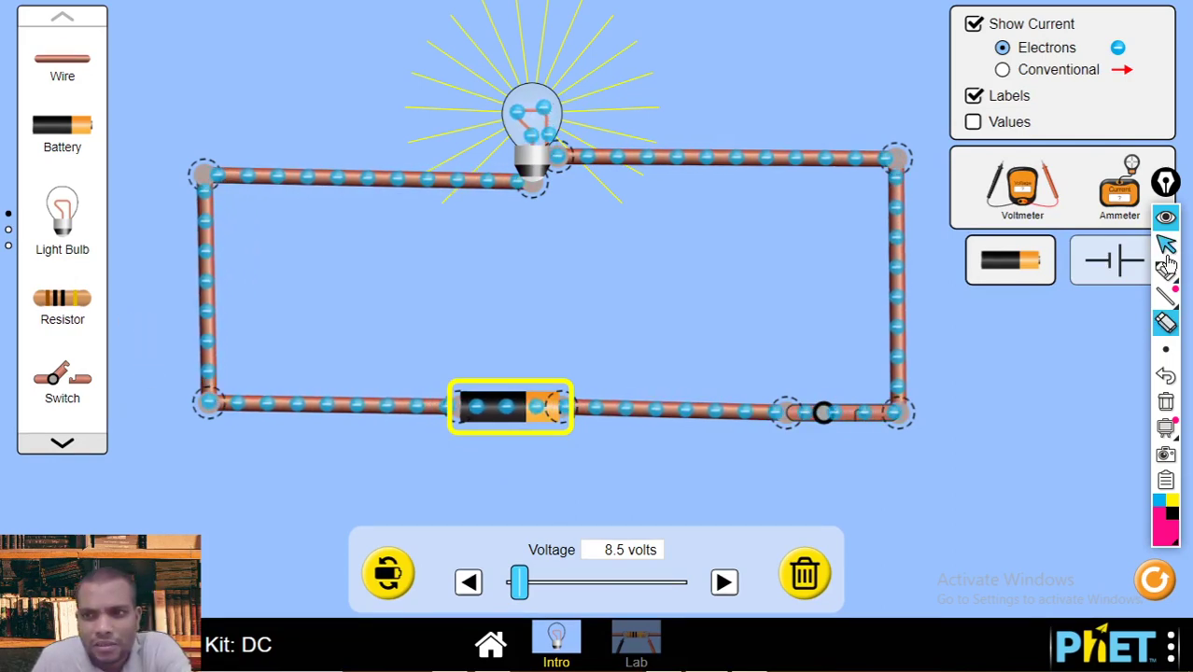
Step: Write V and I below the circuit and draw a box around them
{"action": "left_click", "coordinate": [1165, 269]}
{"action": "left_click_drag", "start_coordinate": [612, 473], "coordinate": [646, 468]}
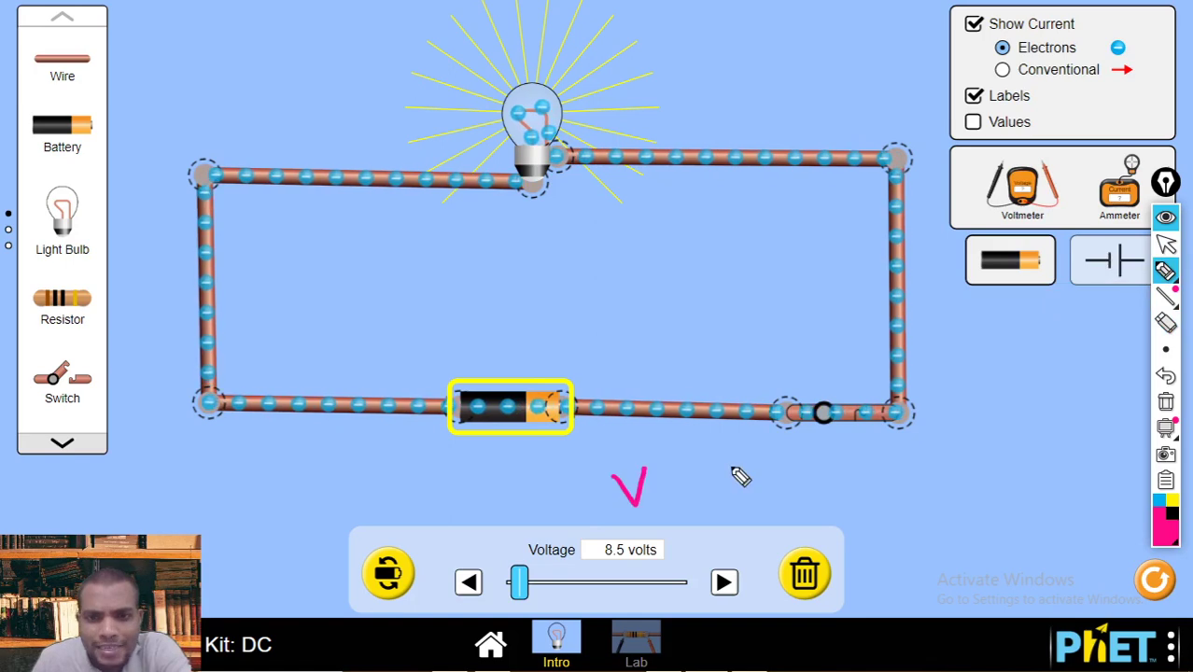
{"action": "left_click_drag", "start_coordinate": [732, 458], "coordinate": [775, 491]}
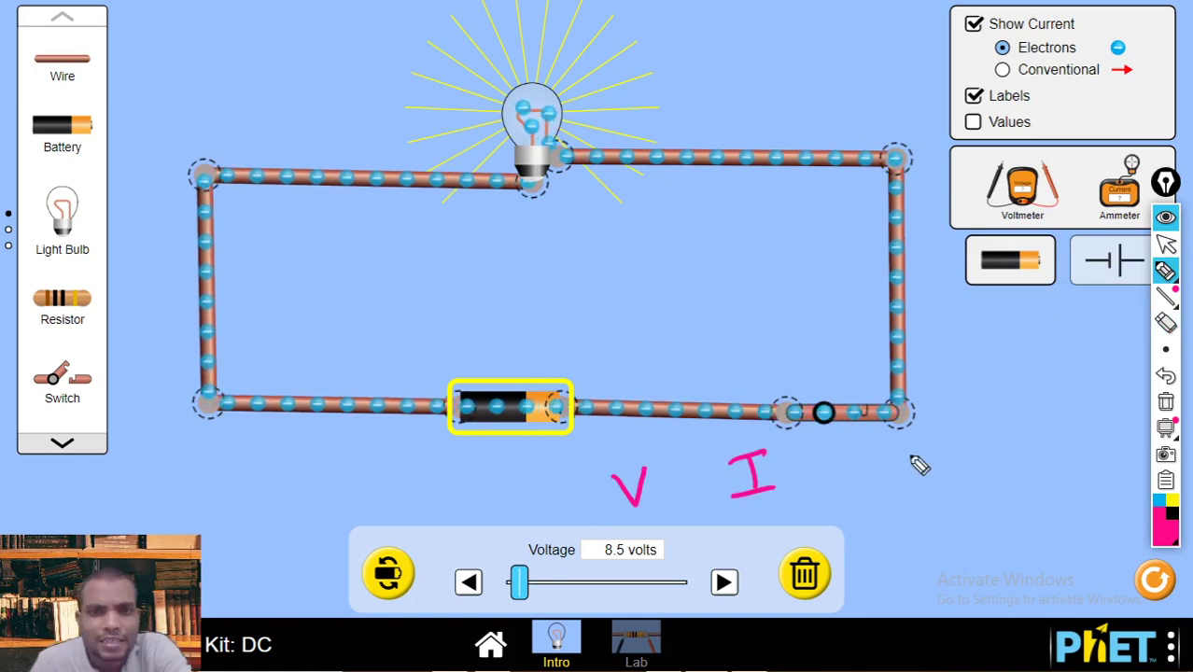
{"action": "mouse_move", "coordinate": [780, 422]}
{"action": "left_mouse_down"}
{"action": "mouse_move", "coordinate": [824, 485]}
{"action": "mouse_move", "coordinate": [803, 434]}
{"action": "left_mouse_up"}
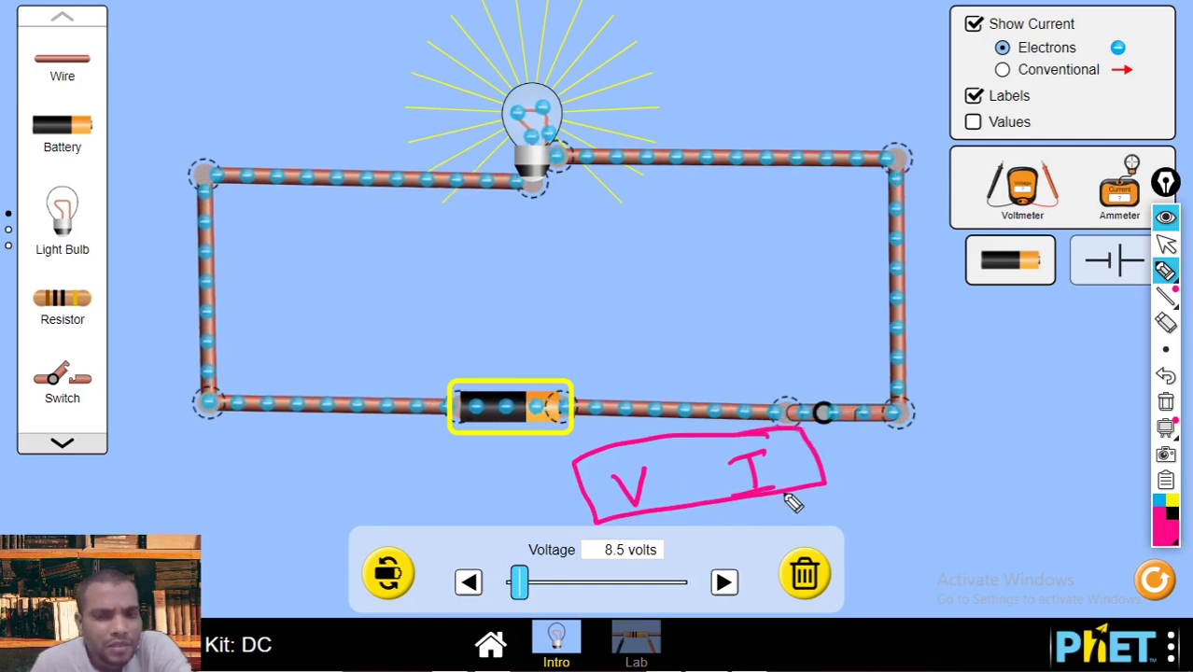
Step: Write V↑ I↑ to the right of the box
{"action": "left_click_drag", "start_coordinate": [934, 469], "coordinate": [964, 464]}
{"action": "left_click_drag", "start_coordinate": [992, 440], "coordinate": [999, 496]}
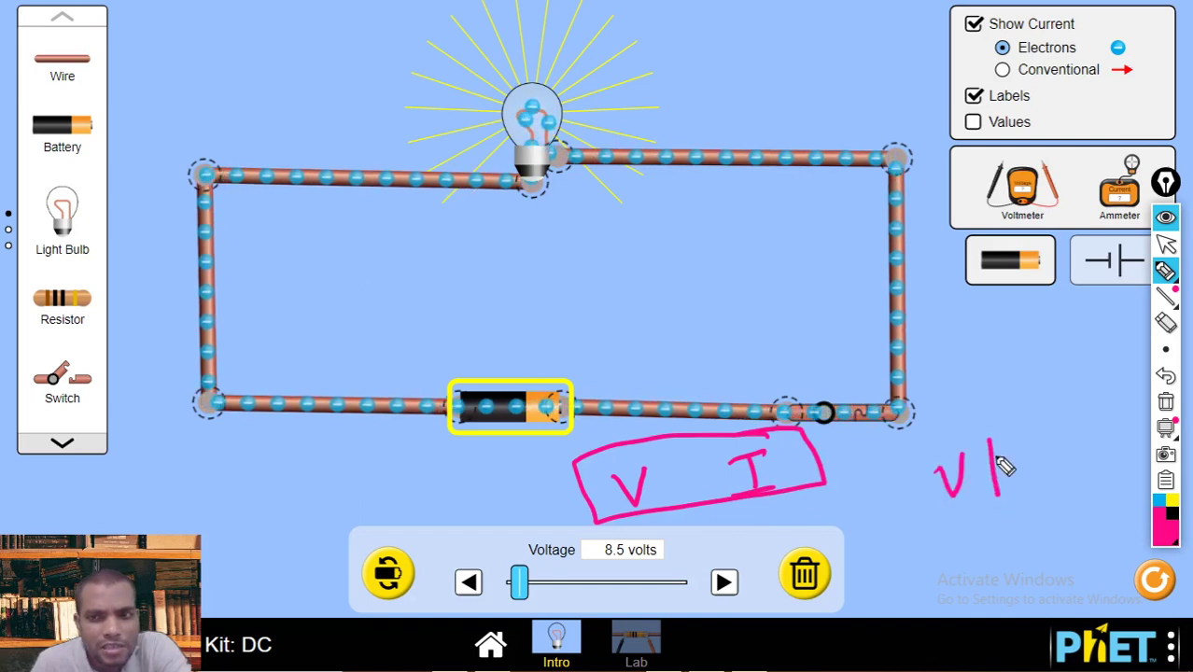
{"action": "mouse_move", "coordinate": [978, 454]}
{"action": "left_mouse_down"}
{"action": "mouse_move", "coordinate": [1044, 446]}
{"action": "mouse_move", "coordinate": [1064, 457]}
{"action": "left_mouse_up"}
{"action": "left_click_drag", "start_coordinate": [1069, 459], "coordinate": [1087, 397]}
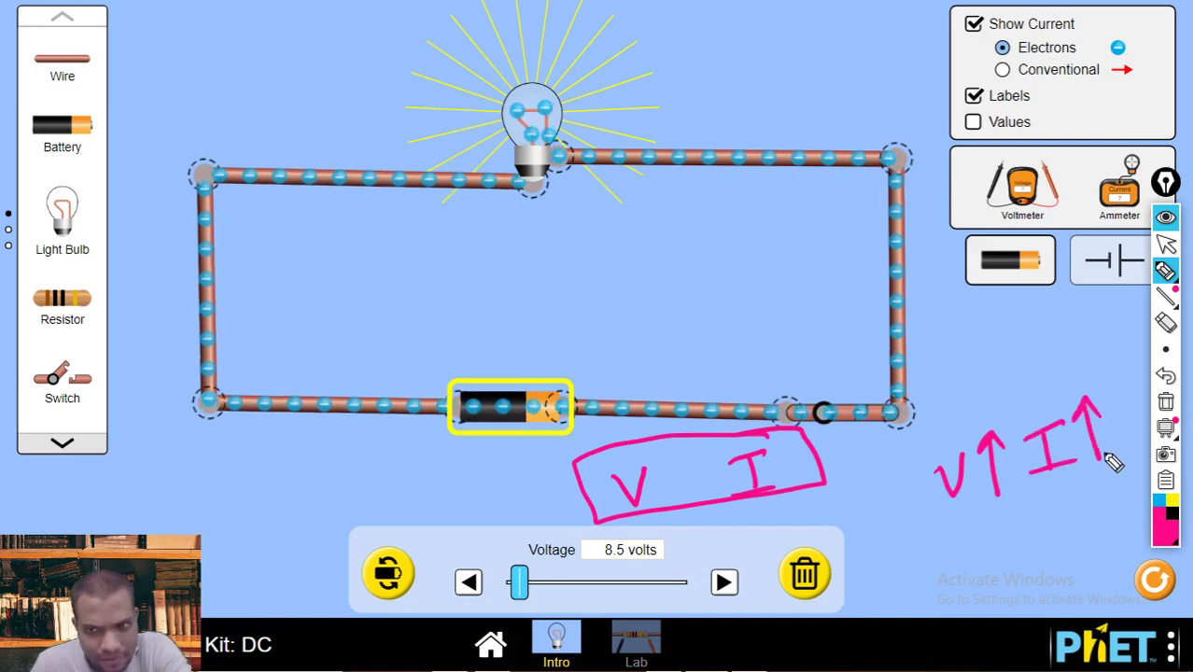
Step: Raise the battery voltage to 44.0 volts to brighten the bulb
{"action": "left_click", "coordinate": [1166, 242]}
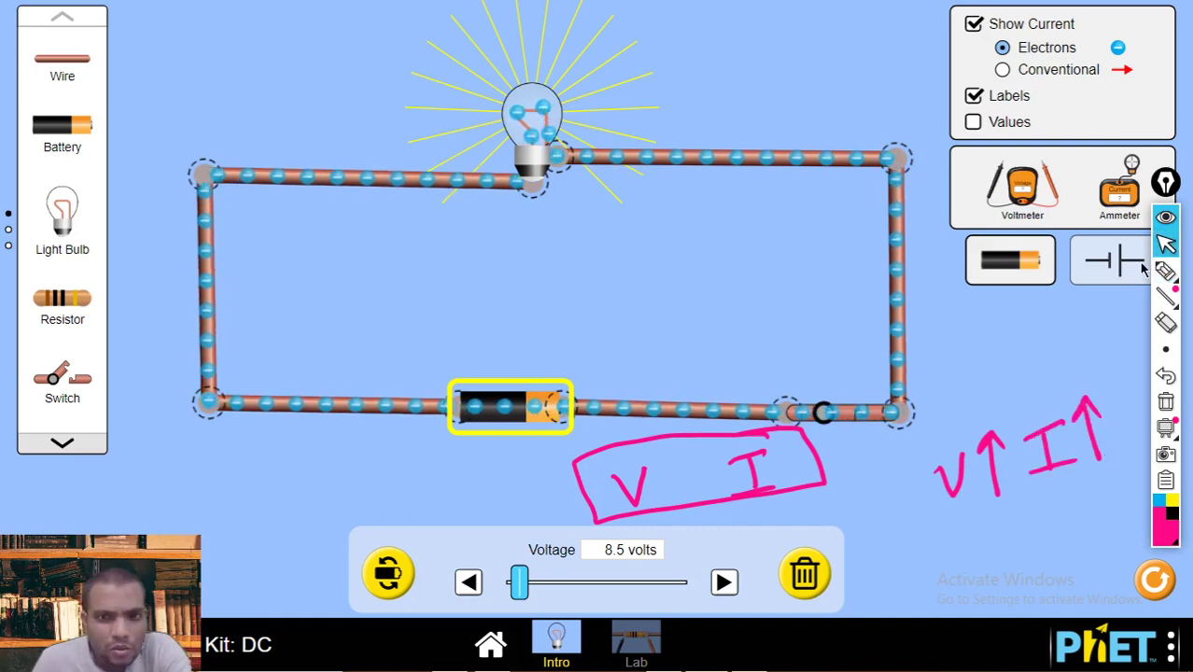
{"action": "left_click_drag", "start_coordinate": [519, 583], "coordinate": [572, 583]}
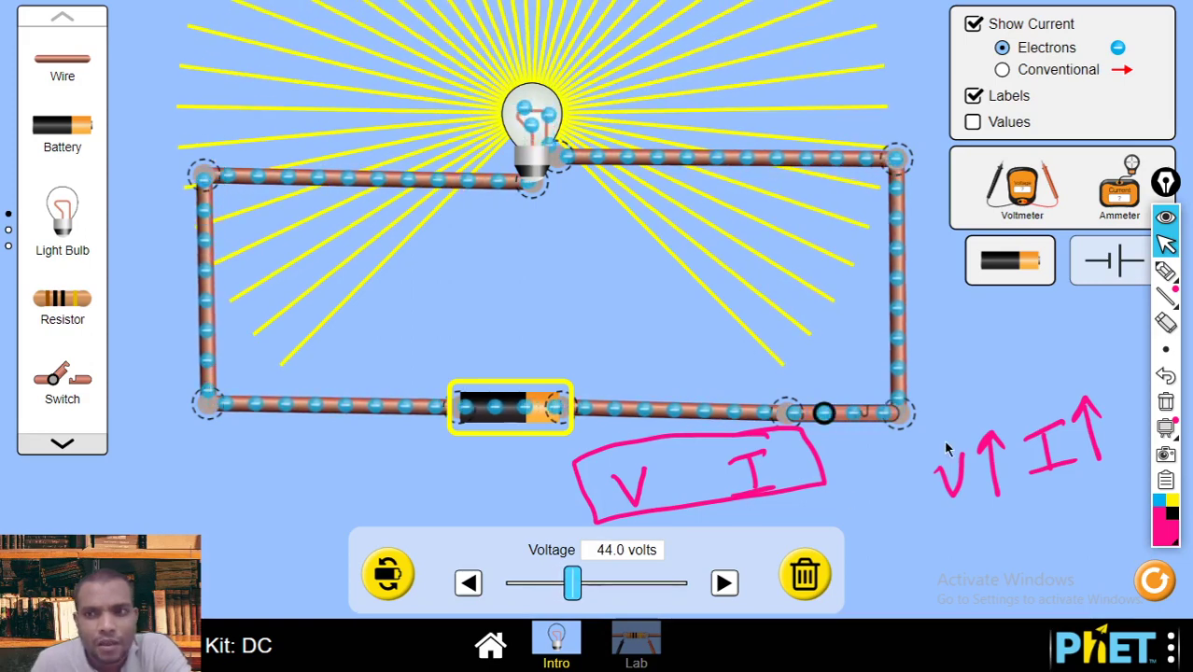
{"action": "left_click", "coordinate": [1168, 296]}
Step: Erase the boxed V I below the circuit and the V↑ I↑ note beside it
{"action": "left_click", "coordinate": [1165, 322]}
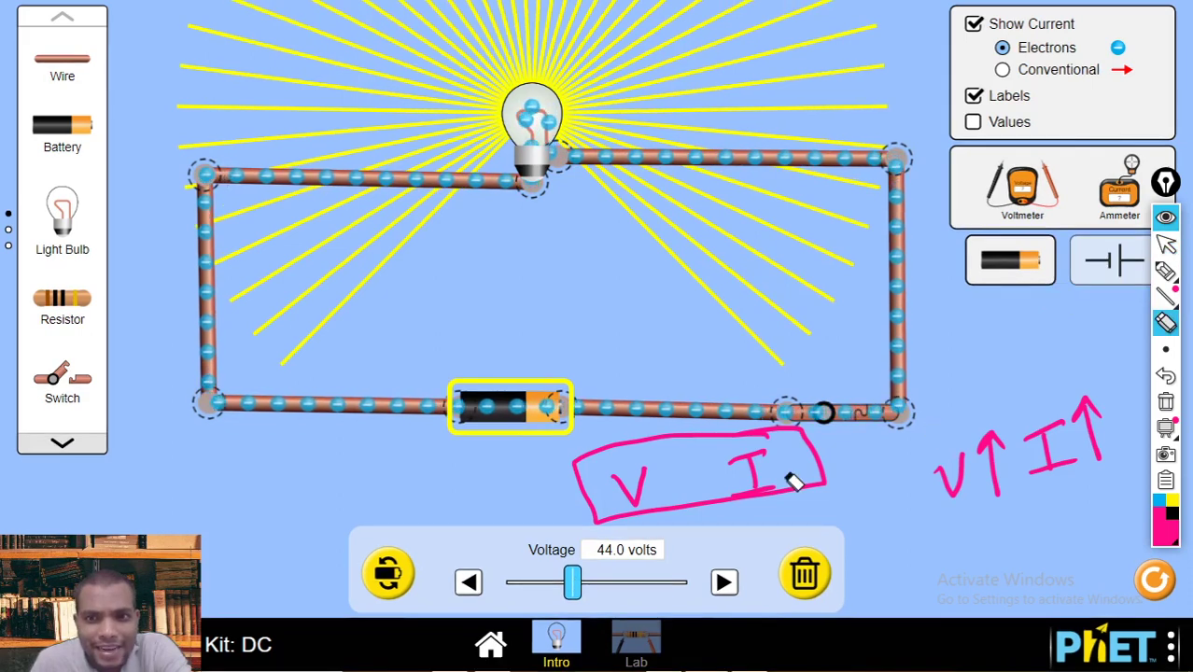
{"action": "mouse_move", "coordinate": [793, 481]}
{"action": "left_mouse_down"}
{"action": "mouse_move", "coordinate": [765, 458]}
{"action": "mouse_move", "coordinate": [733, 458]}
{"action": "left_mouse_up"}
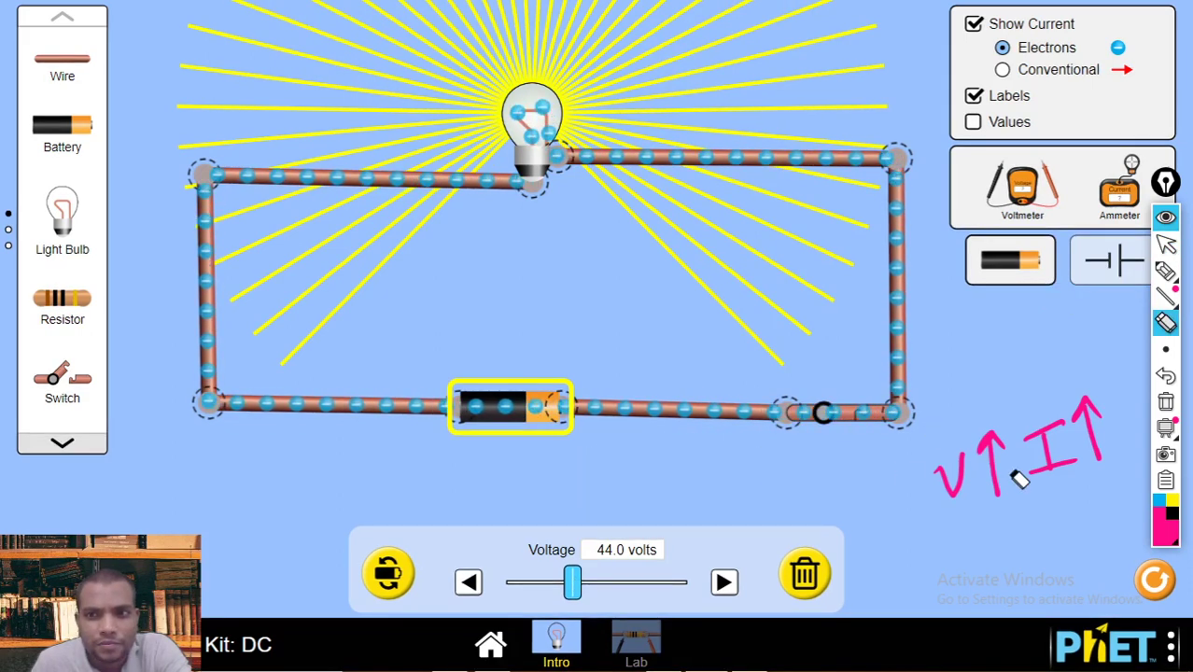
{"action": "mouse_move", "coordinate": [1020, 478]}
{"action": "left_mouse_down"}
{"action": "mouse_move", "coordinate": [1041, 444]}
{"action": "mouse_move", "coordinate": [1062, 484]}
{"action": "mouse_move", "coordinate": [1117, 393]}
{"action": "left_mouse_up"}
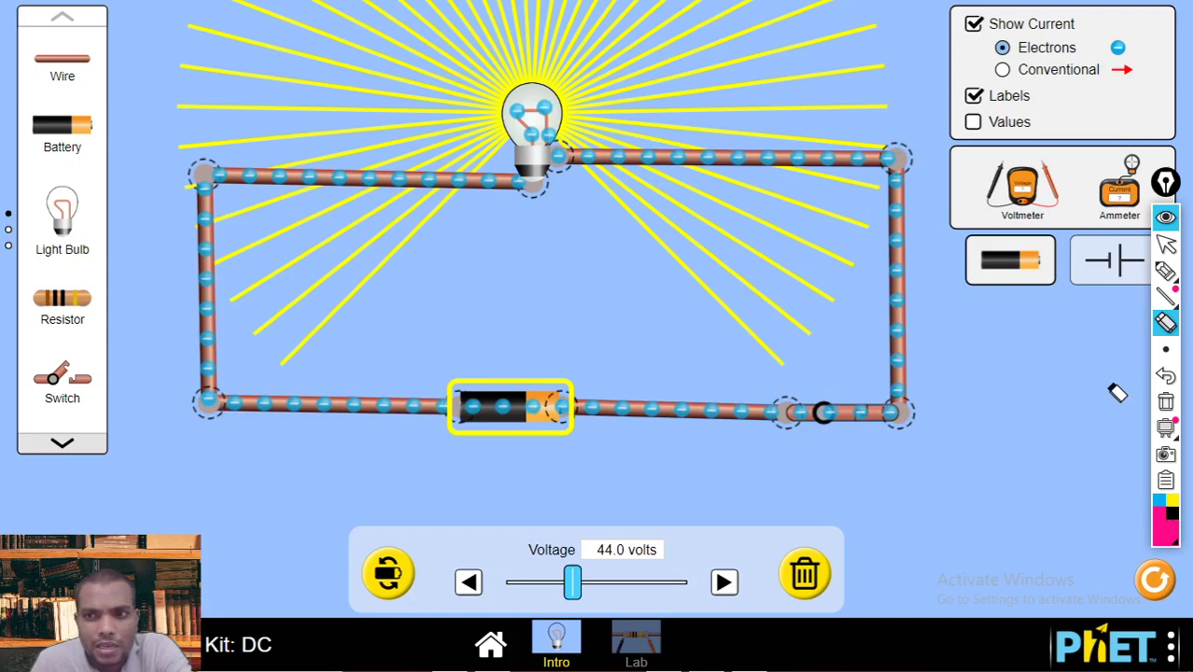
Step: Write a pink V↑ I↑ below the battery
{"action": "left_click", "coordinate": [1165, 539]}
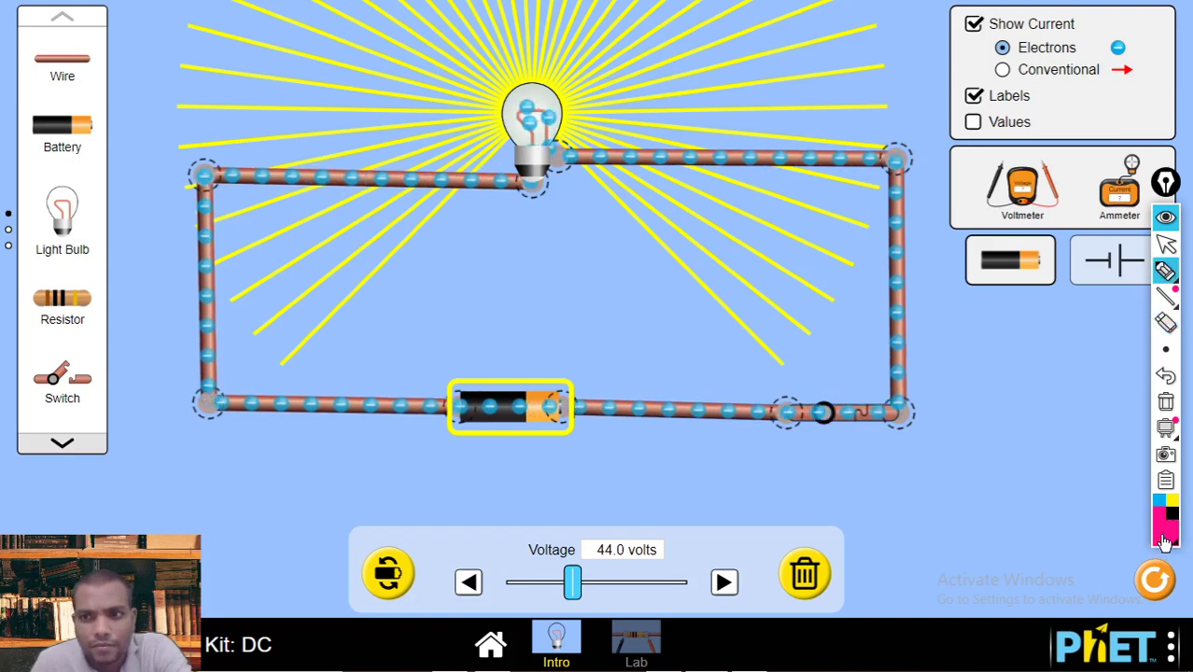
{"action": "mouse_move", "coordinate": [585, 470]}
{"action": "left_mouse_down"}
{"action": "mouse_move", "coordinate": [608, 493]}
{"action": "mouse_move", "coordinate": [614, 458]}
{"action": "mouse_move", "coordinate": [656, 491]}
{"action": "left_mouse_up"}
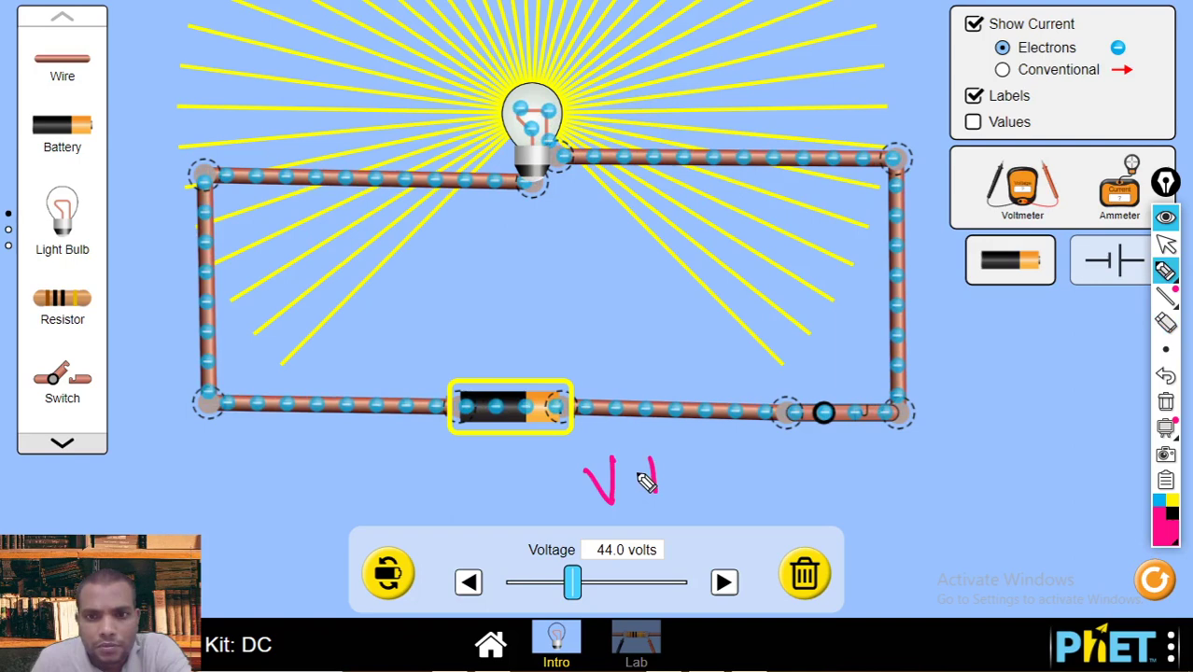
{"action": "left_click_drag", "start_coordinate": [650, 449], "coordinate": [656, 515]}
{"action": "left_click_drag", "start_coordinate": [642, 467], "coordinate": [661, 467]}
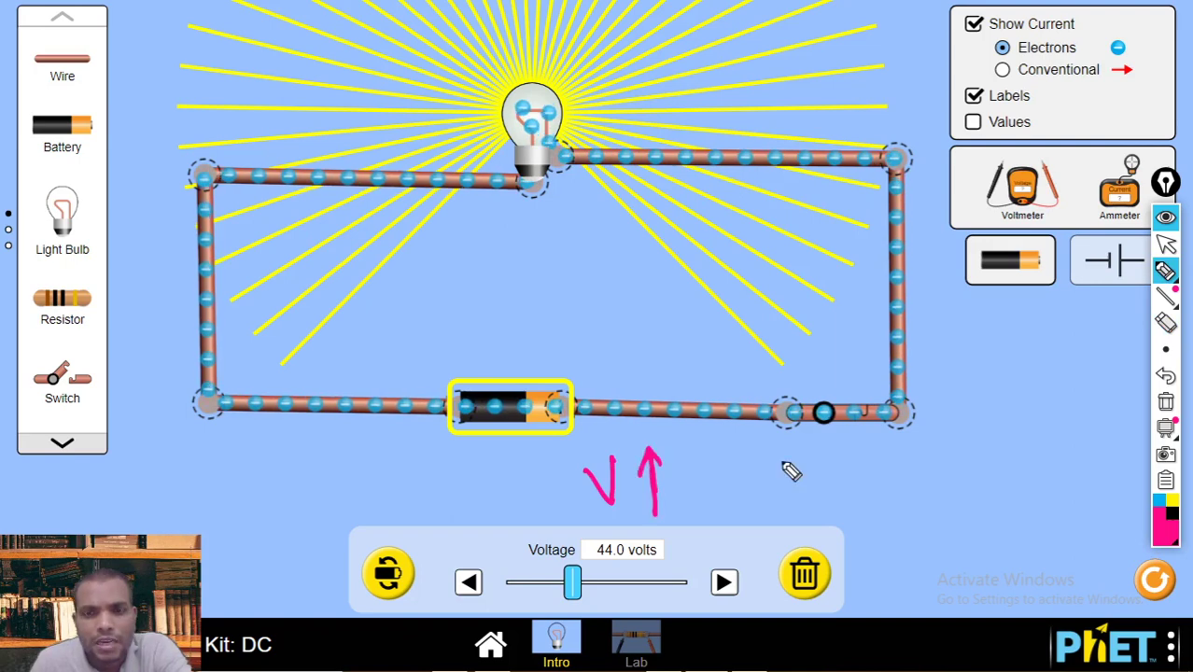
{"action": "mouse_move", "coordinate": [792, 478]}
{"action": "left_mouse_down"}
{"action": "mouse_move", "coordinate": [839, 463]}
{"action": "mouse_move", "coordinate": [825, 504]}
{"action": "left_mouse_up"}
{"action": "left_click_drag", "start_coordinate": [805, 508], "coordinate": [852, 498]}
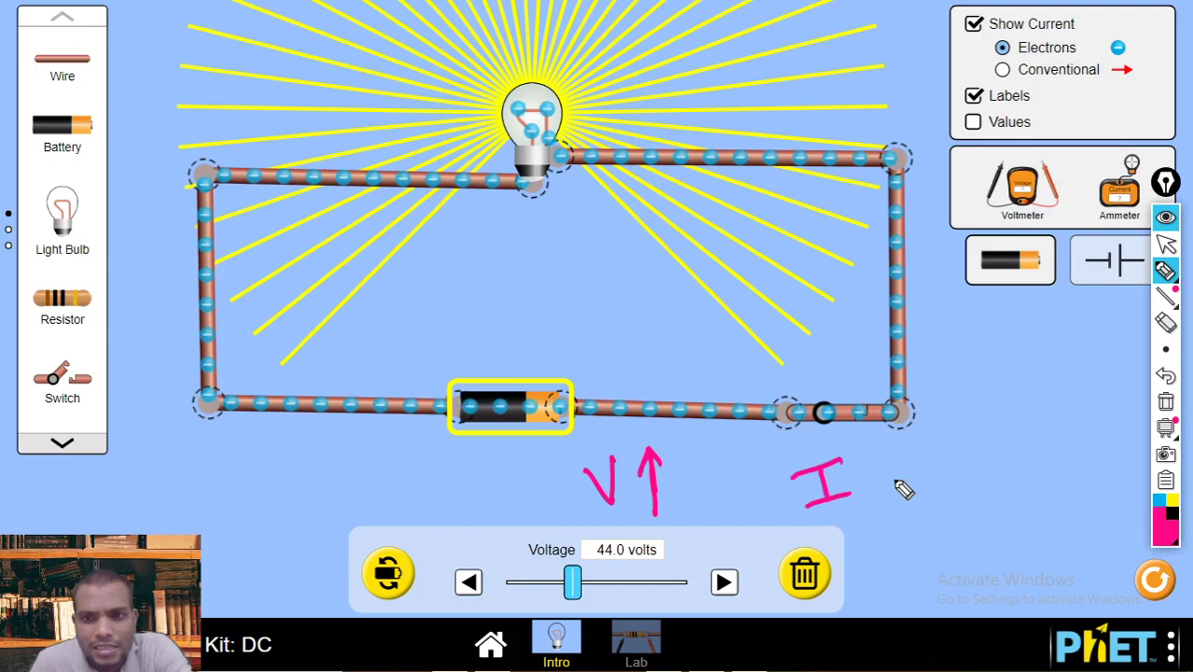
{"action": "left_click_drag", "start_coordinate": [911, 512], "coordinate": [910, 450]}
{"action": "left_click_drag", "start_coordinate": [891, 462], "coordinate": [928, 457]}
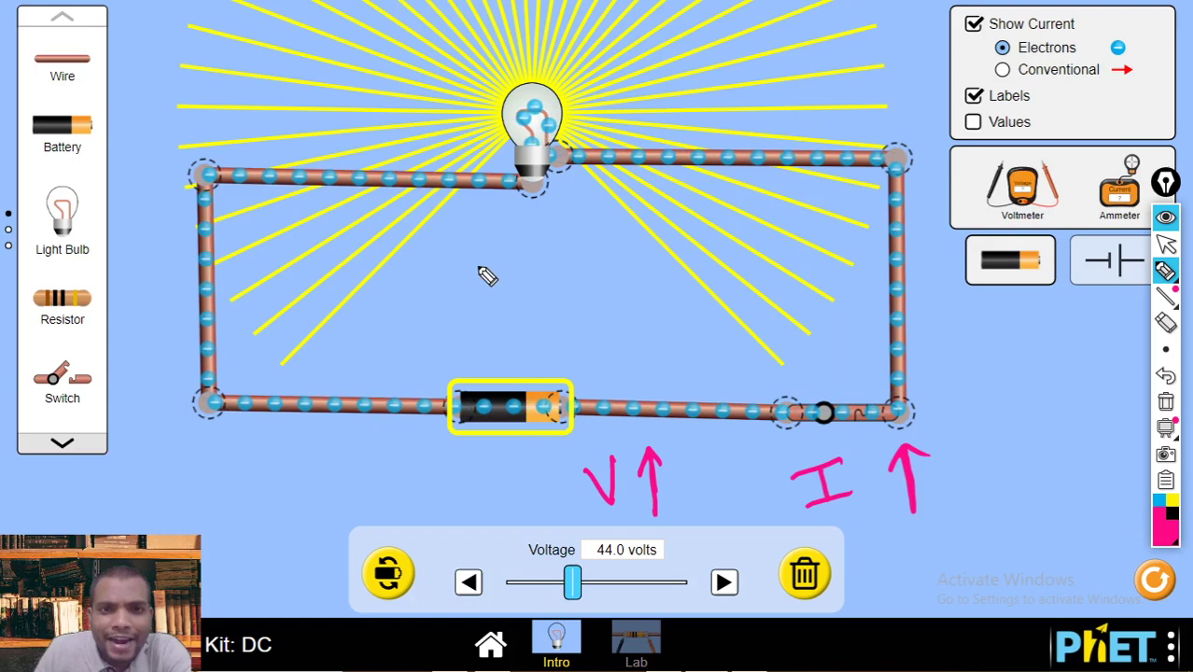
Step: Write V ∝ I between the bulb and the battery
{"action": "left_click_drag", "start_coordinate": [455, 261], "coordinate": [485, 259]}
{"action": "left_click", "coordinate": [574, 248]}
{"action": "mouse_move", "coordinate": [543, 260]}
{"action": "left_mouse_down"}
{"action": "mouse_move", "coordinate": [541, 280]}
{"action": "mouse_move", "coordinate": [589, 245]}
{"action": "left_mouse_up"}
{"action": "left_click_drag", "start_coordinate": [571, 247], "coordinate": [571, 278]}
{"action": "left_click_drag", "start_coordinate": [556, 278], "coordinate": [598, 272]}
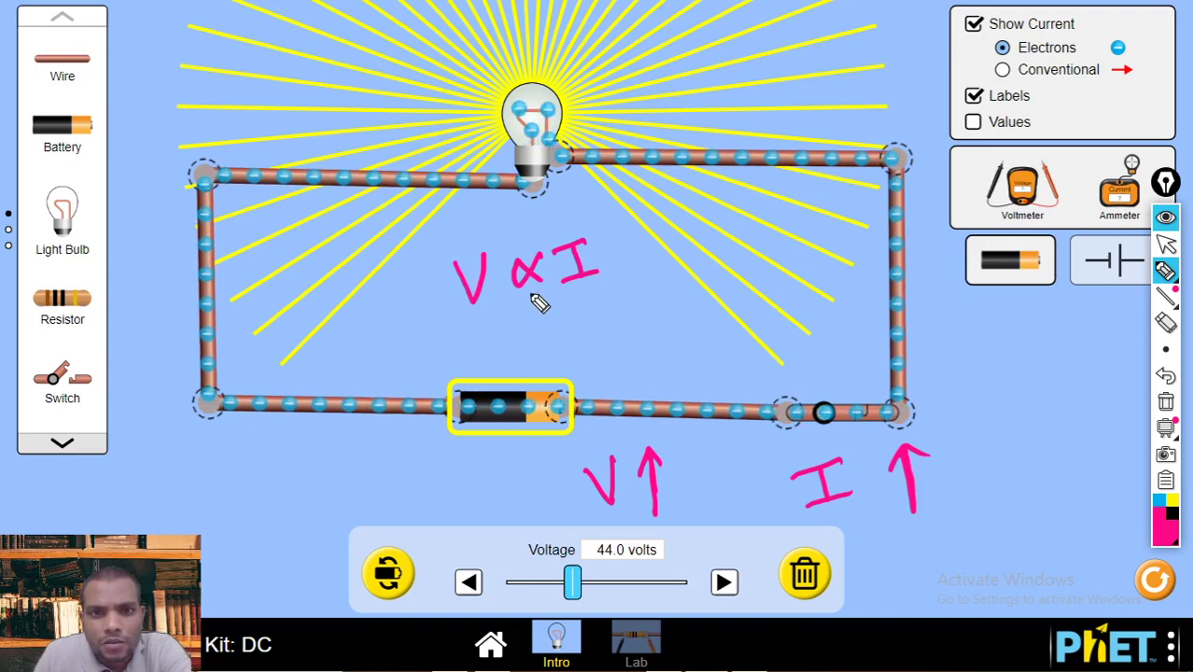
Step: Add a down arrow and 'directly proportional', an up arrow after V ∝ I, and circle ∝ in black
{"action": "left_click_drag", "start_coordinate": [532, 285], "coordinate": [532, 329]}
{"action": "left_click_drag", "start_coordinate": [518, 314], "coordinate": [545, 313]}
{"action": "mouse_move", "coordinate": [573, 329]}
{"action": "left_mouse_down"}
{"action": "mouse_move", "coordinate": [726, 304]}
{"action": "mouse_move", "coordinate": [744, 334]}
{"action": "left_mouse_up"}
{"action": "left_click_drag", "start_coordinate": [742, 301], "coordinate": [745, 317]}
{"action": "left_click_drag", "start_coordinate": [758, 317], "coordinate": [771, 304]}
{"action": "left_click_drag", "start_coordinate": [784, 304], "coordinate": [782, 307]}
{"action": "left_click_drag", "start_coordinate": [795, 300], "coordinate": [836, 302]}
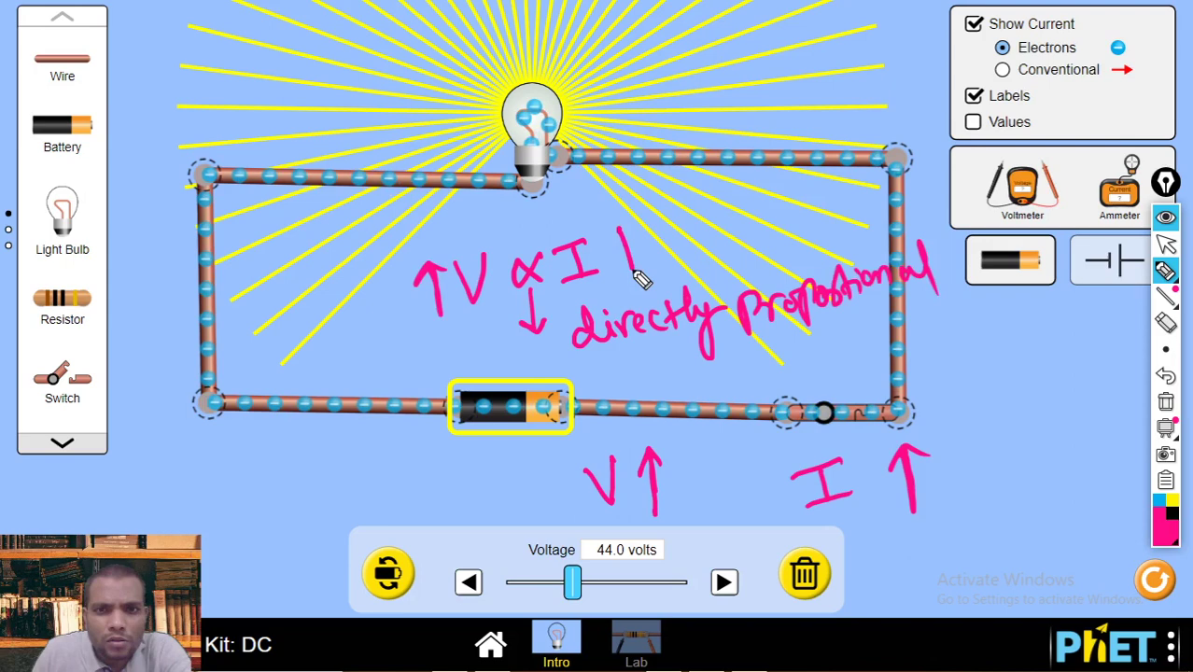
{"action": "left_click_drag", "start_coordinate": [613, 244], "coordinate": [646, 244]}
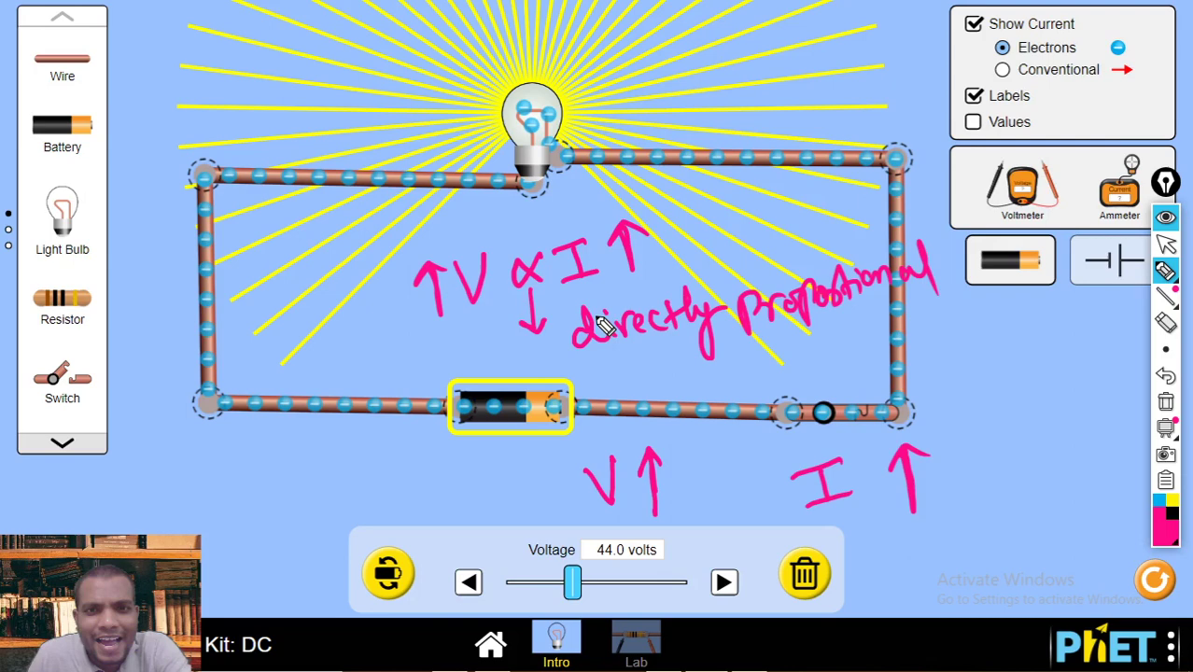
{"action": "mouse_move", "coordinate": [541, 241]}
{"action": "left_mouse_down"}
{"action": "mouse_move", "coordinate": [524, 301]}
{"action": "mouse_move", "coordinate": [555, 291]}
{"action": "mouse_move", "coordinate": [545, 241]}
{"action": "left_mouse_up"}
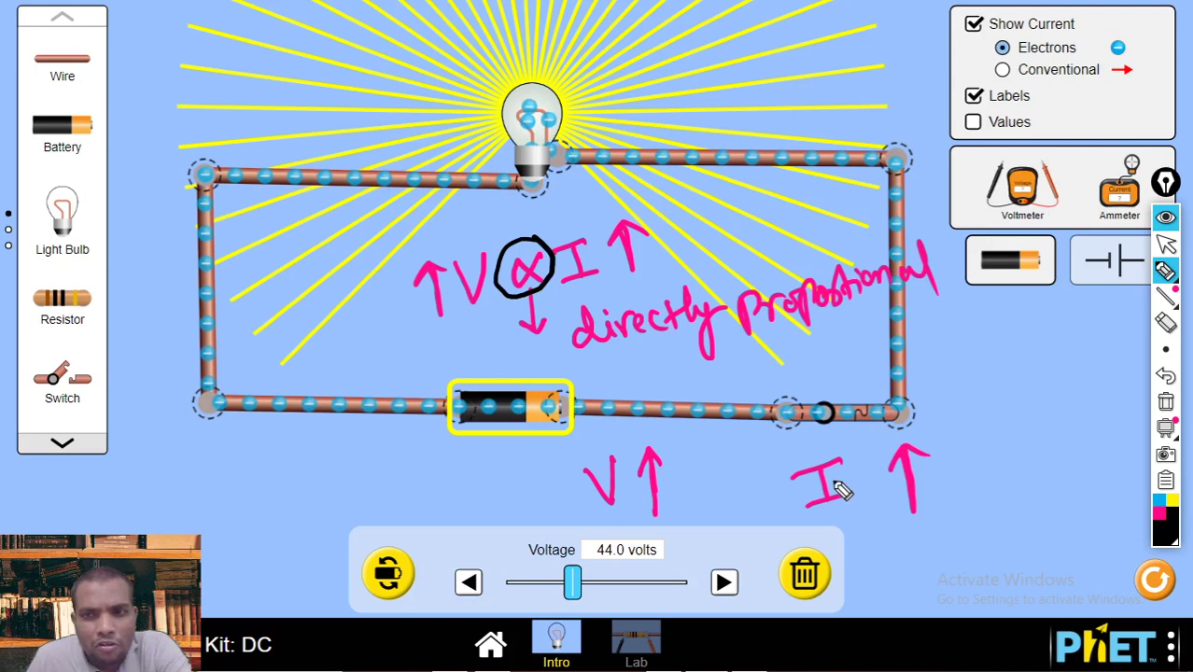
Step: Erase the pink V ∝ I note and write 'Ohm's law' above 'V ∝ I' in black
{"action": "left_click", "coordinate": [1165, 322]}
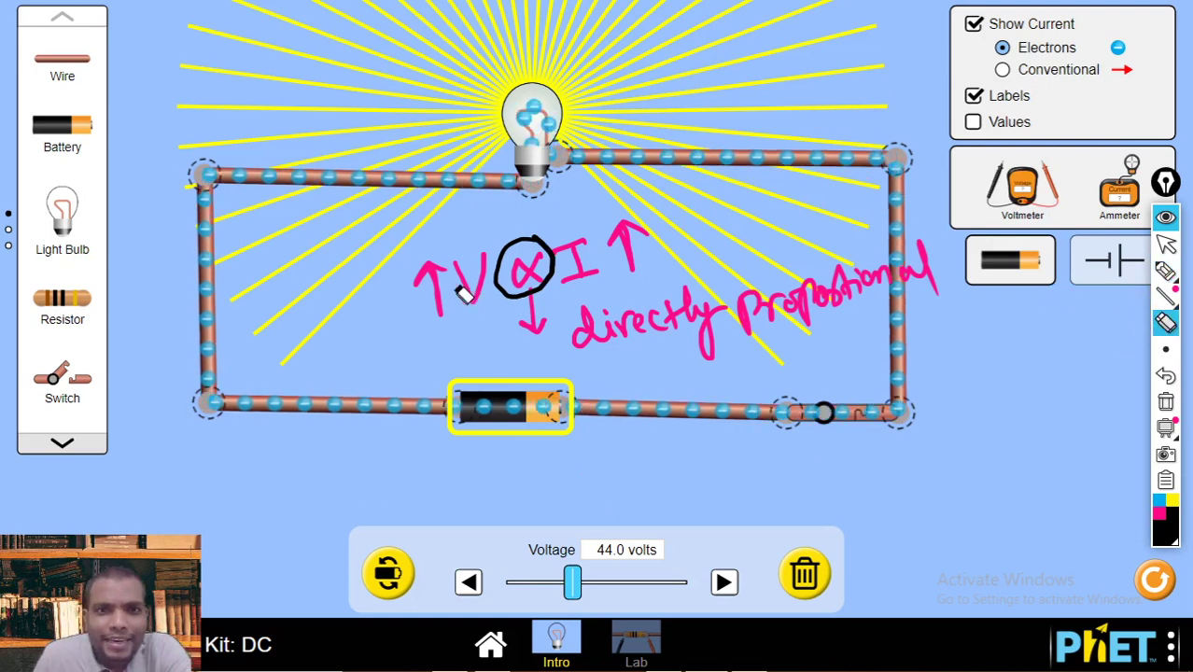
{"action": "left_click_drag", "start_coordinate": [464, 293], "coordinate": [639, 260]}
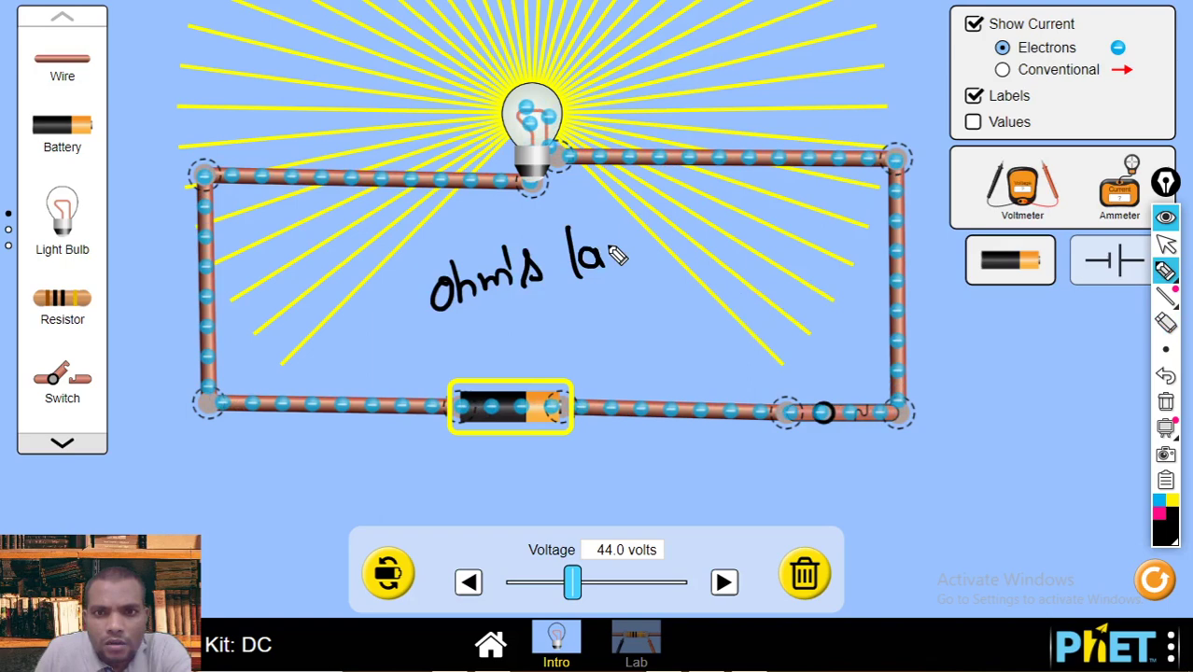
{"action": "left_click_drag", "start_coordinate": [601, 244], "coordinate": [632, 235]}
{"action": "left_click_drag", "start_coordinate": [561, 326], "coordinate": [641, 341]}
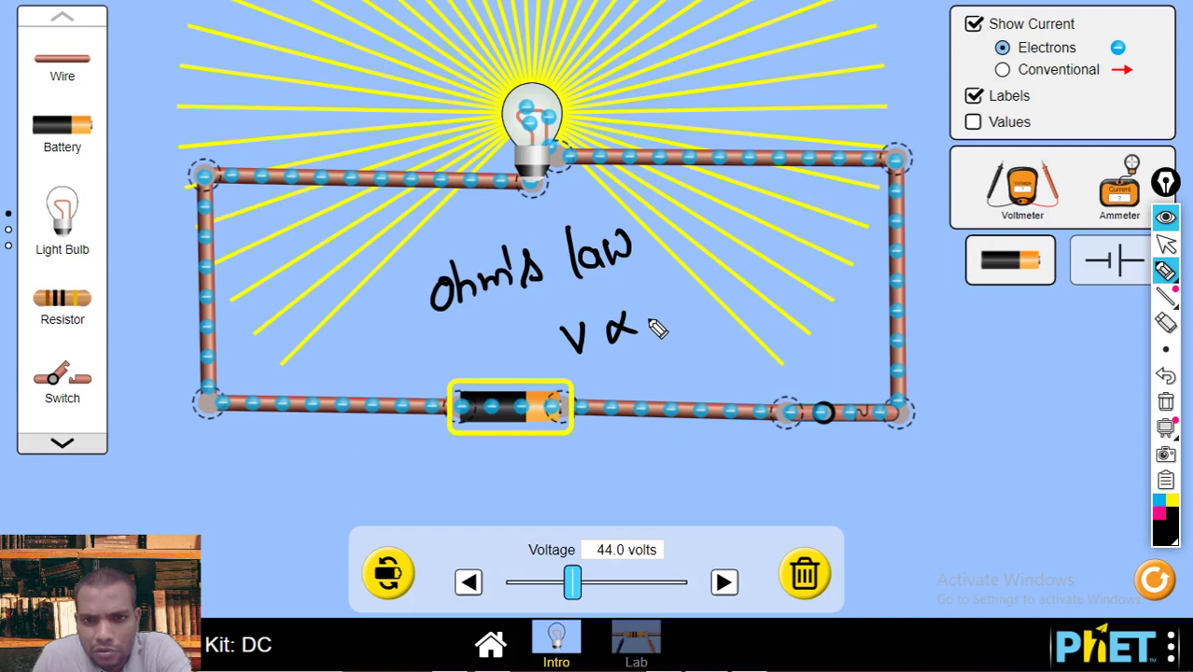
{"action": "left_click_drag", "start_coordinate": [646, 301], "coordinate": [679, 329]}
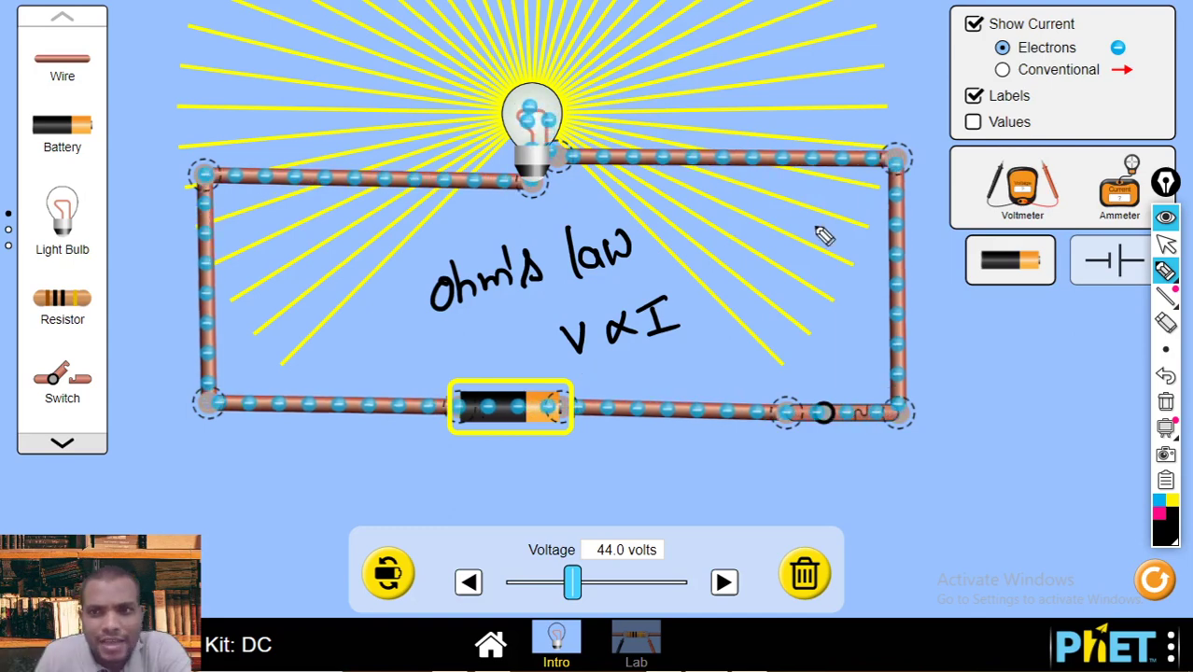
Step: Raise the battery voltage through 60.5 and 71.0 up to 78.5 volts
{"action": "left_click", "coordinate": [1166, 243]}
{"action": "left_click_drag", "start_coordinate": [572, 582], "coordinate": [597, 583]}
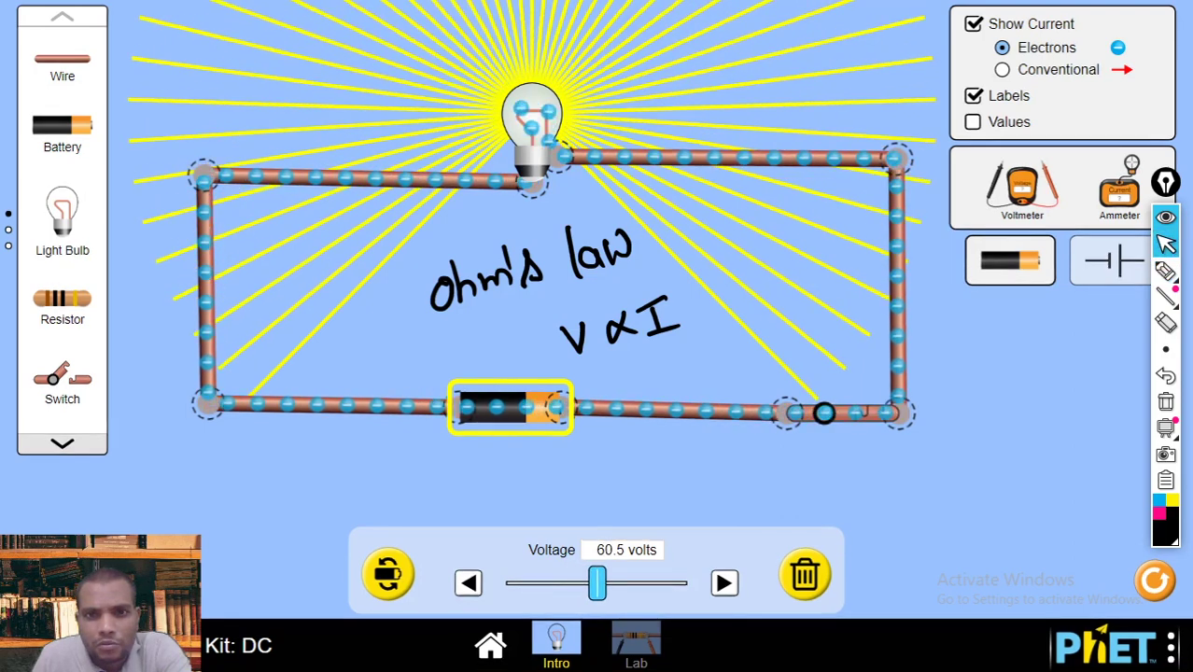
{"action": "left_click_drag", "start_coordinate": [598, 582], "coordinate": [612, 582]}
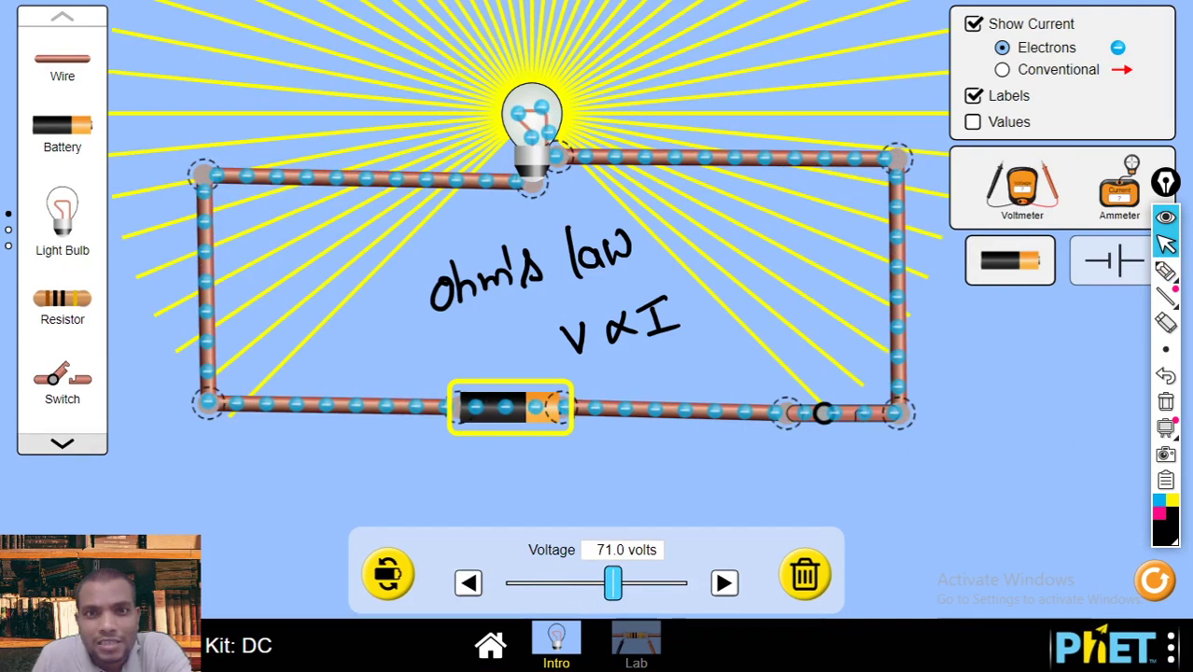
{"action": "left_click_drag", "start_coordinate": [612, 583], "coordinate": [623, 582]}
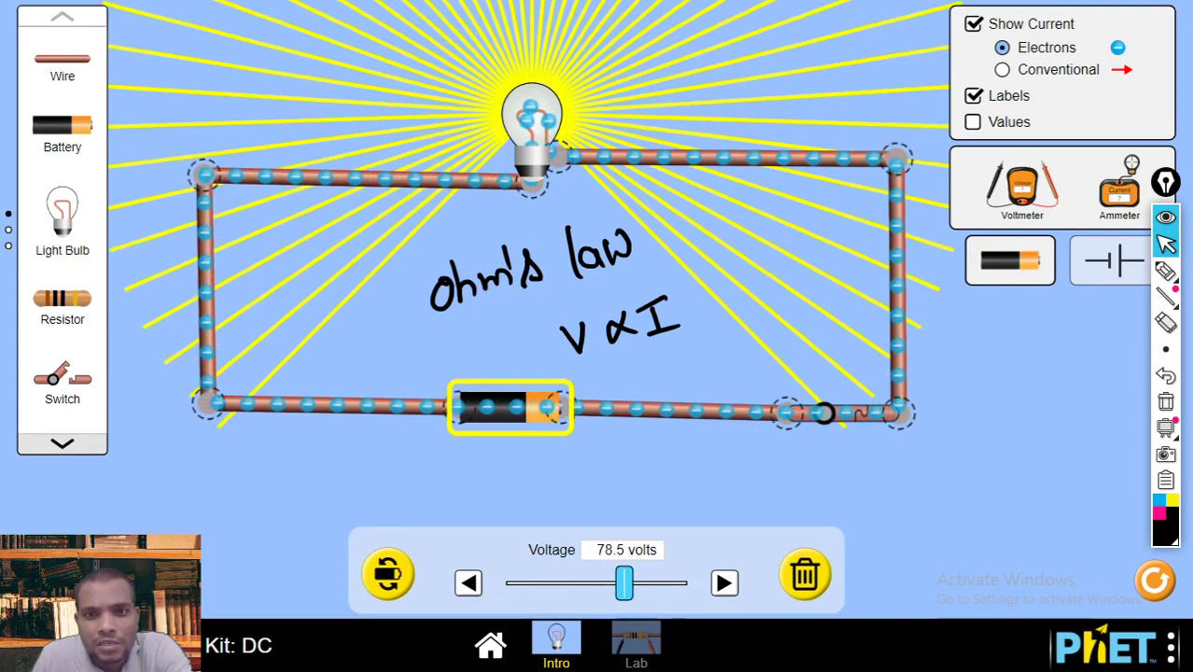